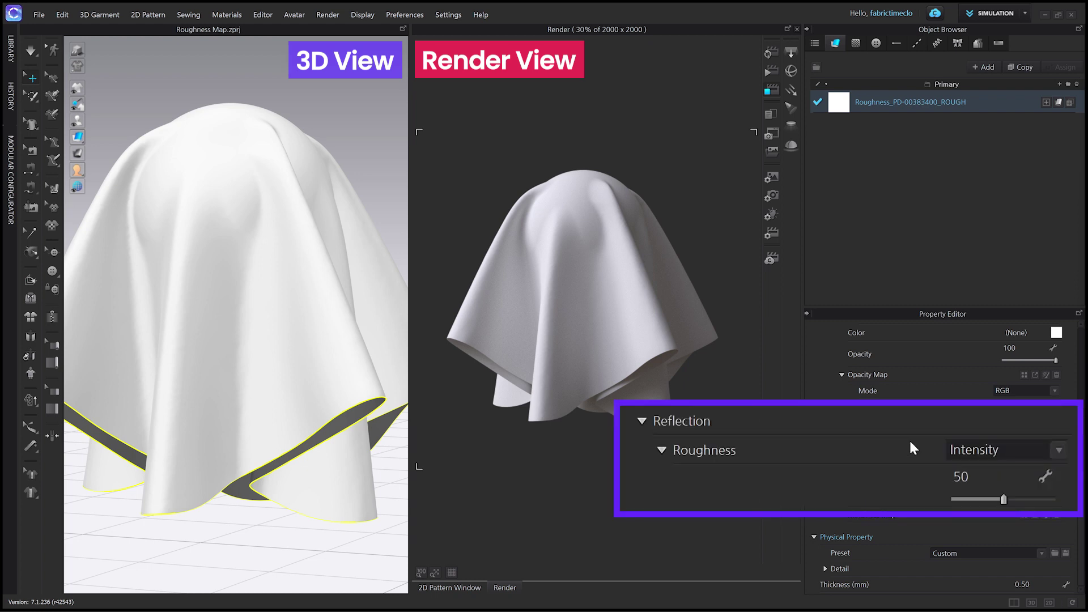
- Switch the fabric's Roughness from Intensity to Map and load the PD-00383400_ROUGH.png image
{"action": "left_click", "coordinate": [968, 445]}
{"action": "left_click", "coordinate": [1002, 440]}
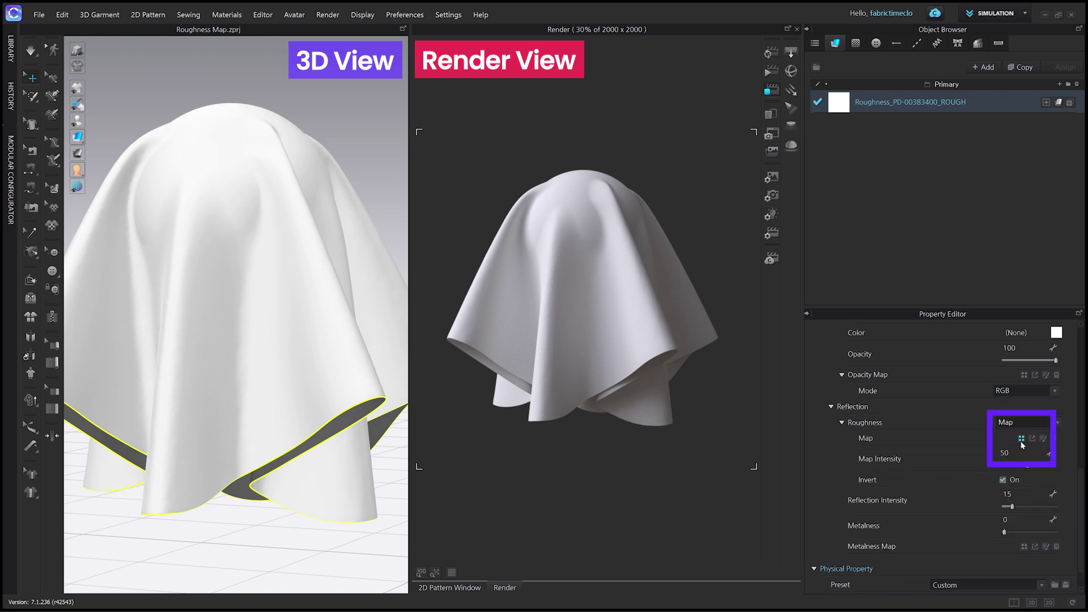
{"action": "left_click", "coordinate": [1022, 439]}
{"action": "double_click", "coordinate": [591, 230]}
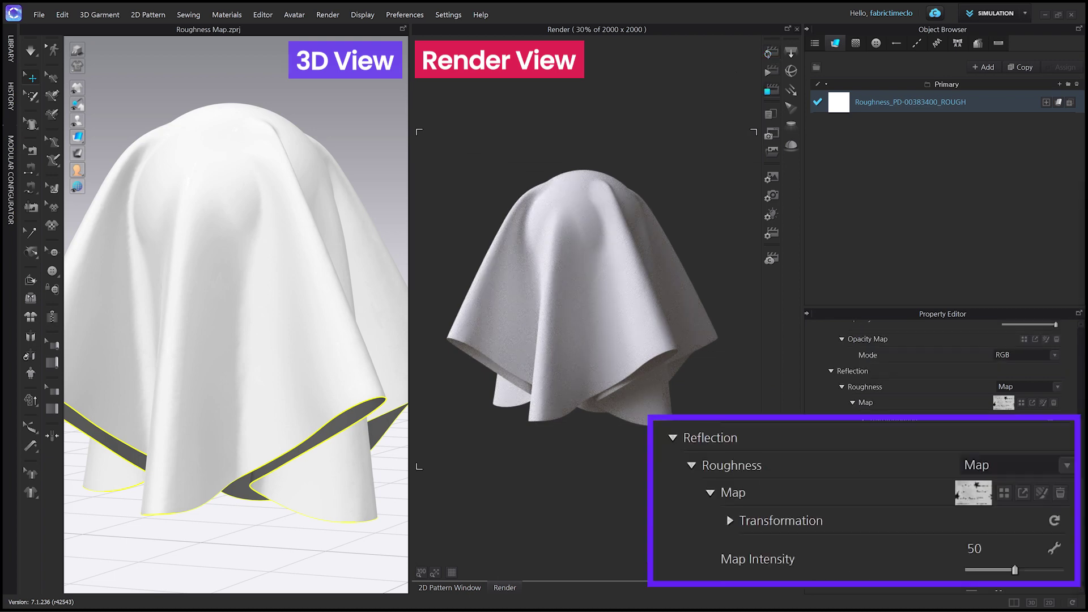
- Try the roughness Map Intensity at 0 and at 100, checking each in the render
{"action": "left_click", "coordinate": [1004, 469]}
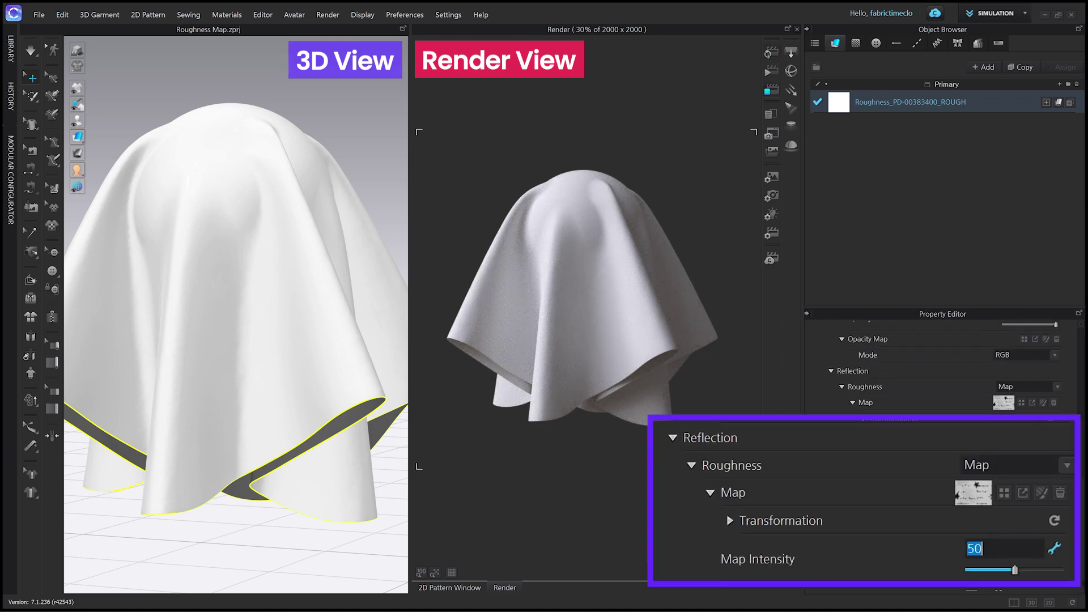
{"action": "type", "text": "0"}
{"action": "key", "text": "Return"}
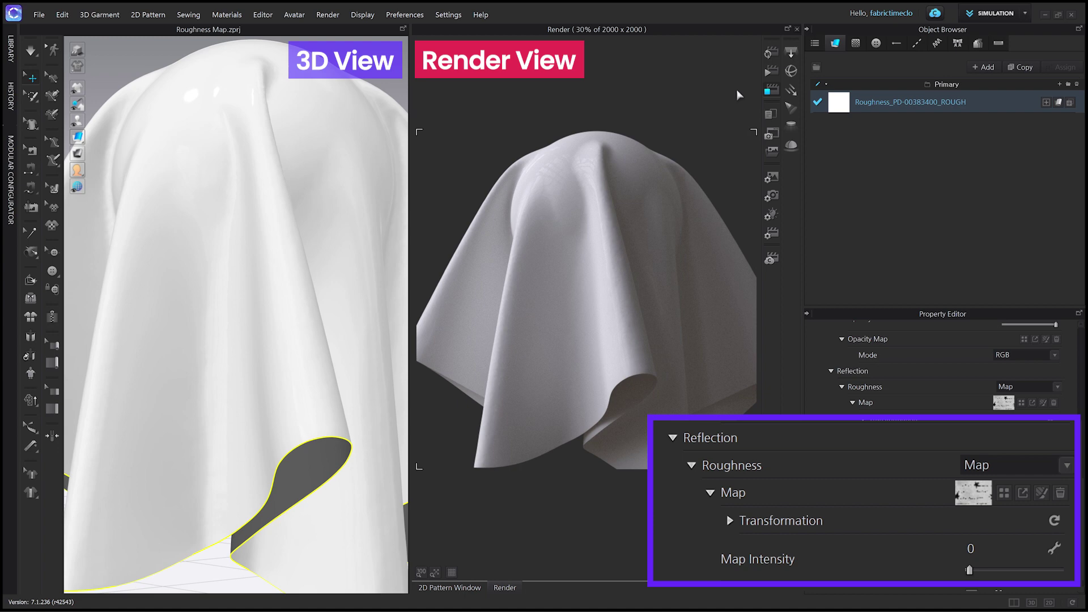
{"action": "left_click", "coordinate": [971, 548]}
{"action": "type", "text": "100"}
{"action": "key", "text": "Return"}
{"action": "left_click", "coordinate": [771, 91]}
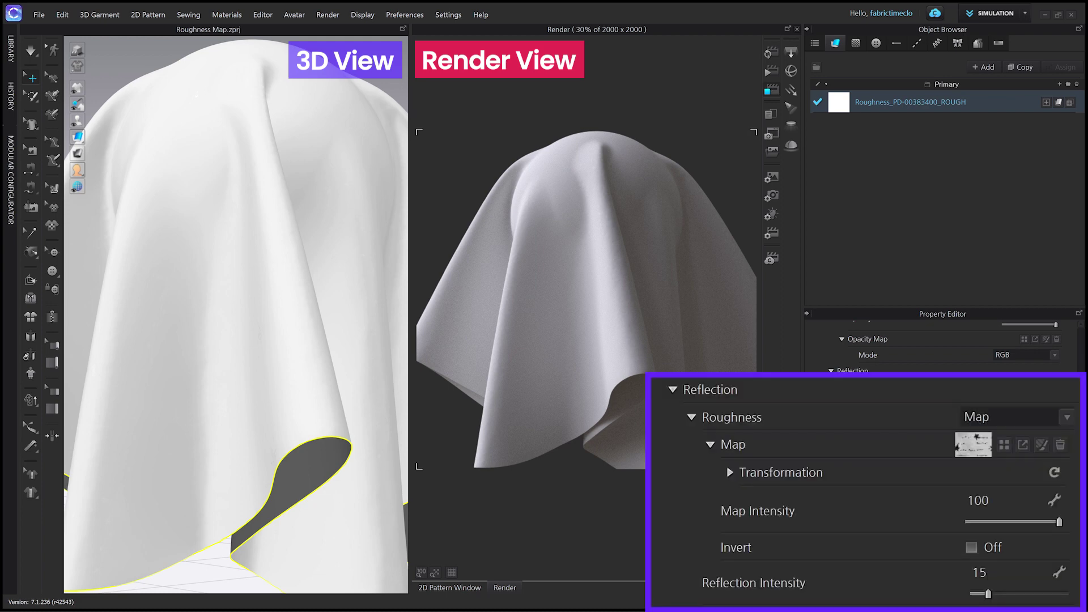
- Set the roughness Map Intensity to 50 and the Reflection Intensity to 100
{"action": "type", "text": "50"}
{"action": "key", "text": "Return"}
{"action": "left_click", "coordinate": [979, 572]}
{"action": "type", "text": "100"}
{"action": "key", "text": "Return"}
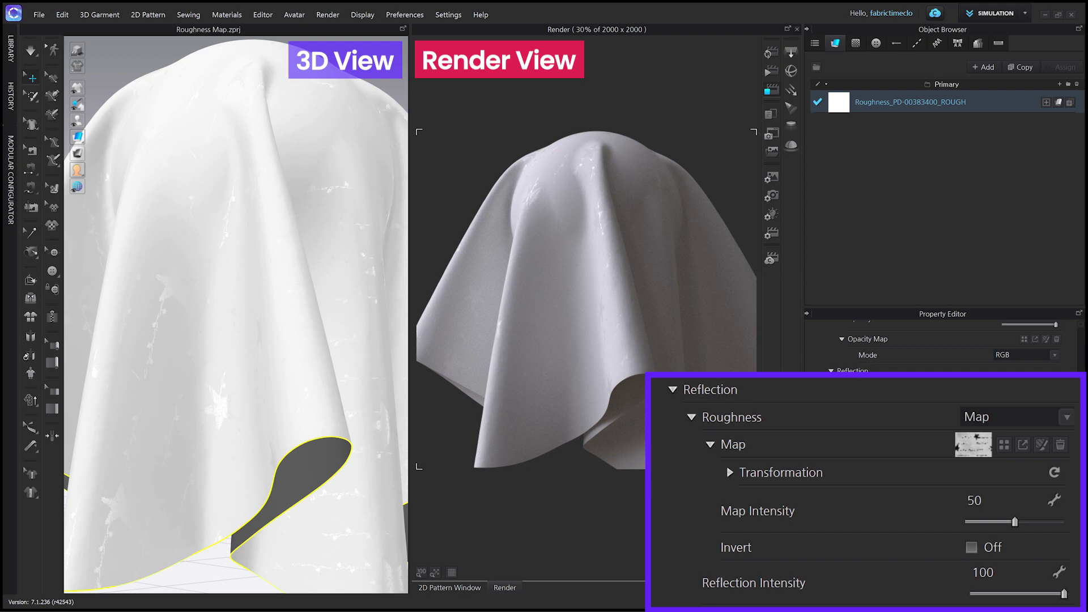
- Try the roughness Map Intensity at 20, set it to 60, and toggle Invert for the map
{"action": "left_click", "coordinate": [975, 500]}
{"action": "type", "text": "20"}
{"action": "key", "text": "Return"}
{"action": "double_click", "coordinate": [974, 500]}
{"action": "type", "text": "60"}
{"action": "key", "text": "Return"}
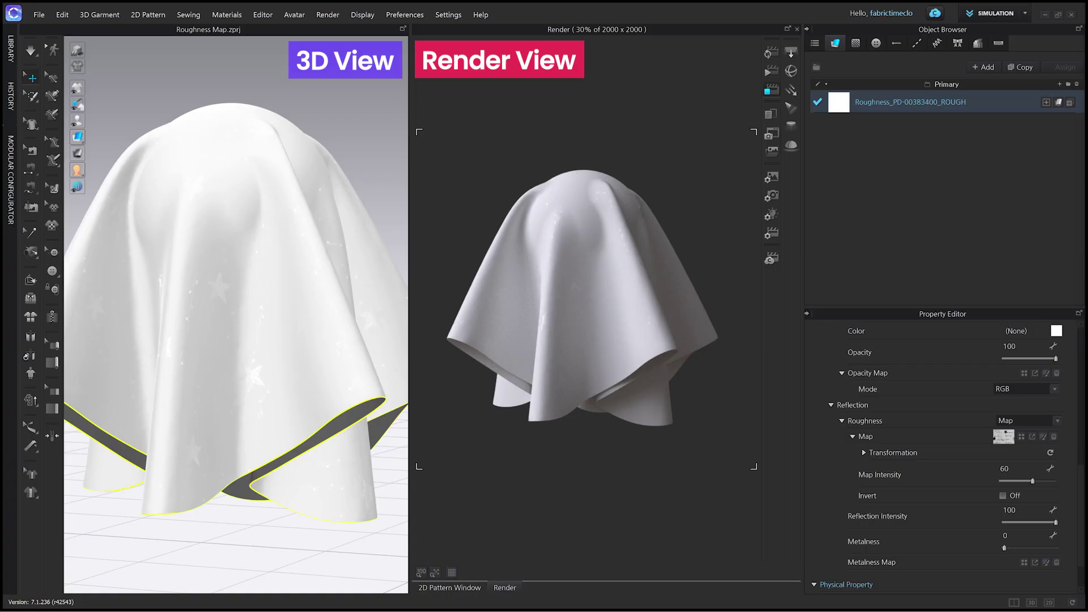
{"action": "left_click", "coordinate": [1003, 496]}
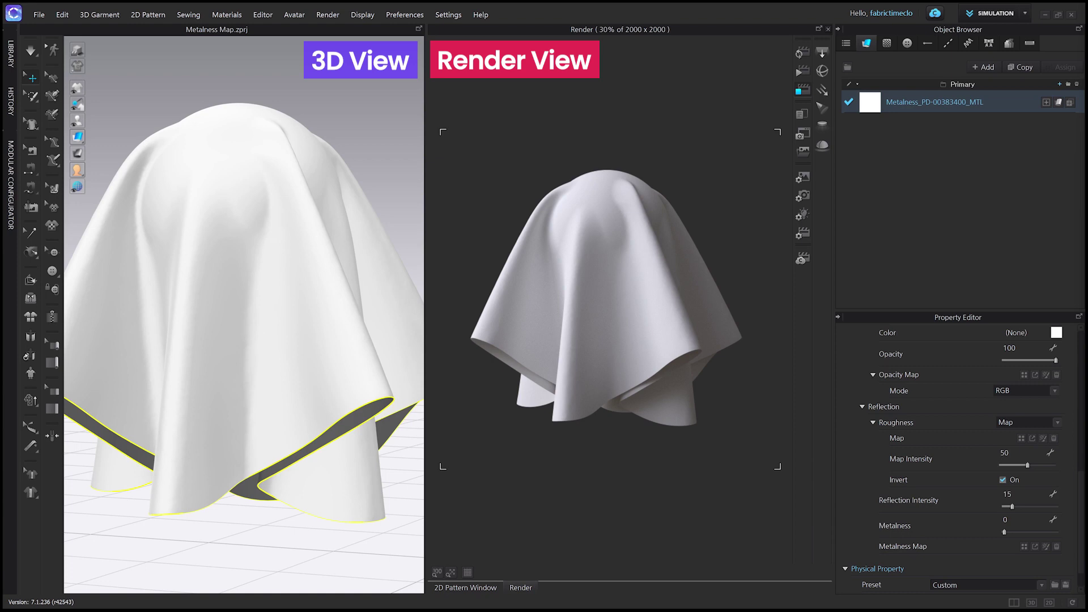
- Load PD-00383400_MTL.png as the fabric's Metalness Map
{"action": "left_click", "coordinate": [1023, 547]}
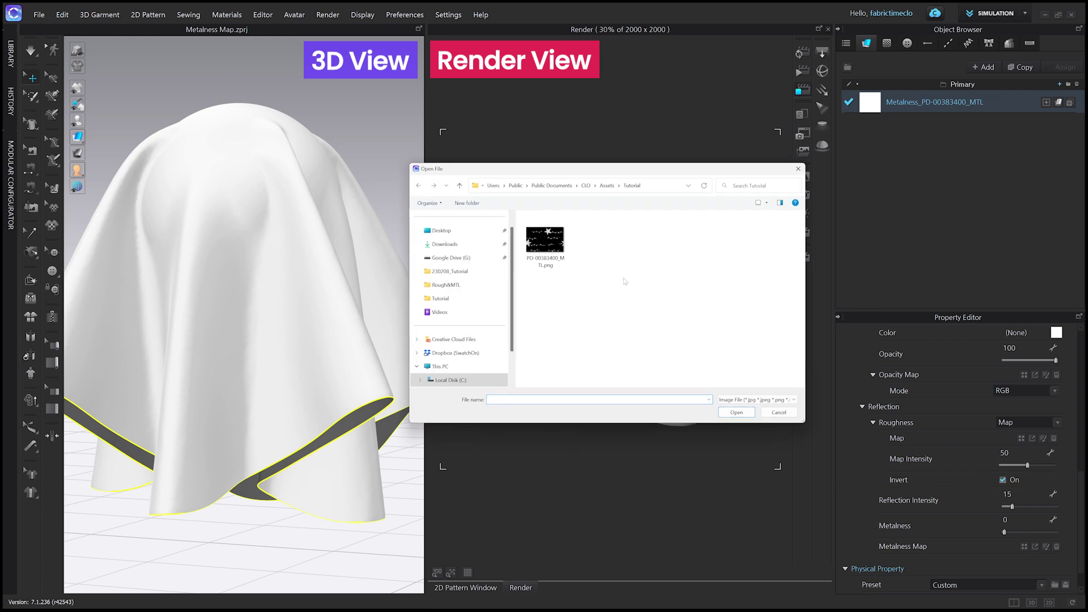
{"action": "left_click", "coordinate": [546, 257]}
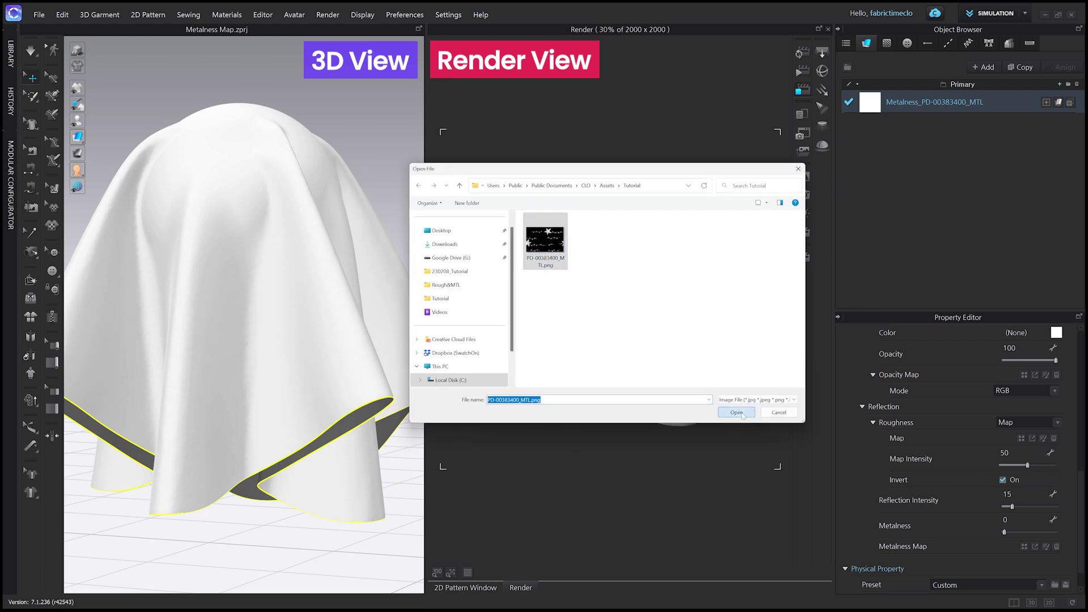
{"action": "left_click", "coordinate": [739, 412]}
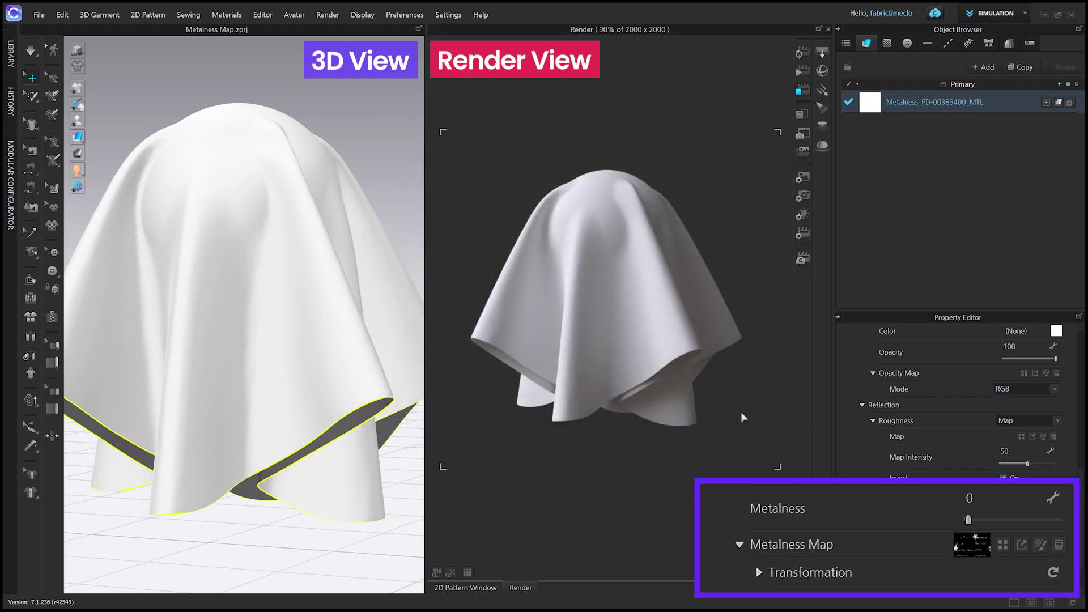
- Set the fabric's Metalness to 100 and run the interactive render to check the effect
{"action": "left_click", "coordinate": [969, 497]}
{"action": "key", "text": "BackSpace"}
{"action": "type", "text": "100"}
{"action": "key", "text": "Return"}
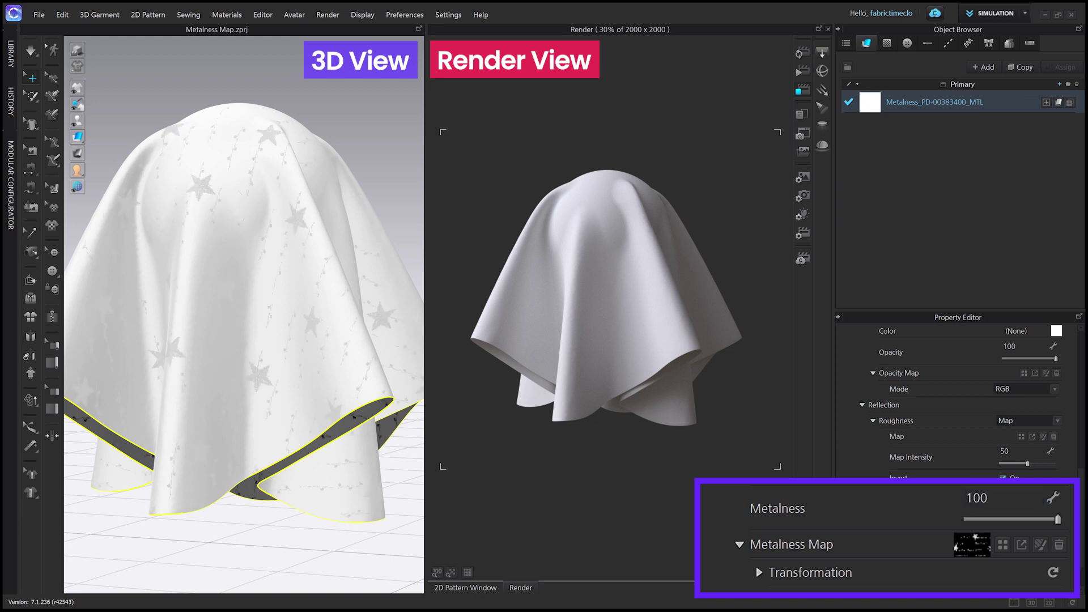
{"action": "left_click", "coordinate": [801, 52]}
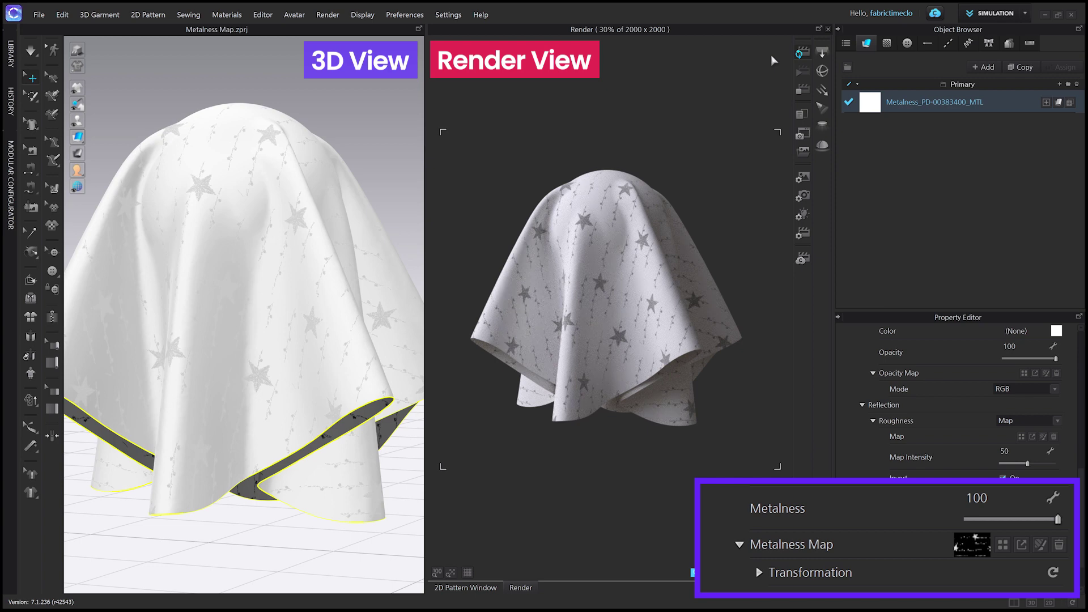
{"action": "left_click", "coordinate": [796, 89]}
{"action": "left_click", "coordinate": [797, 90]}
- Set the fabric's Metalness to 5 and start the interactive render again
{"action": "left_click", "coordinate": [977, 498]}
{"action": "type", "text": "5"}
{"action": "key", "text": "Return"}
{"action": "left_click", "coordinate": [801, 52]}
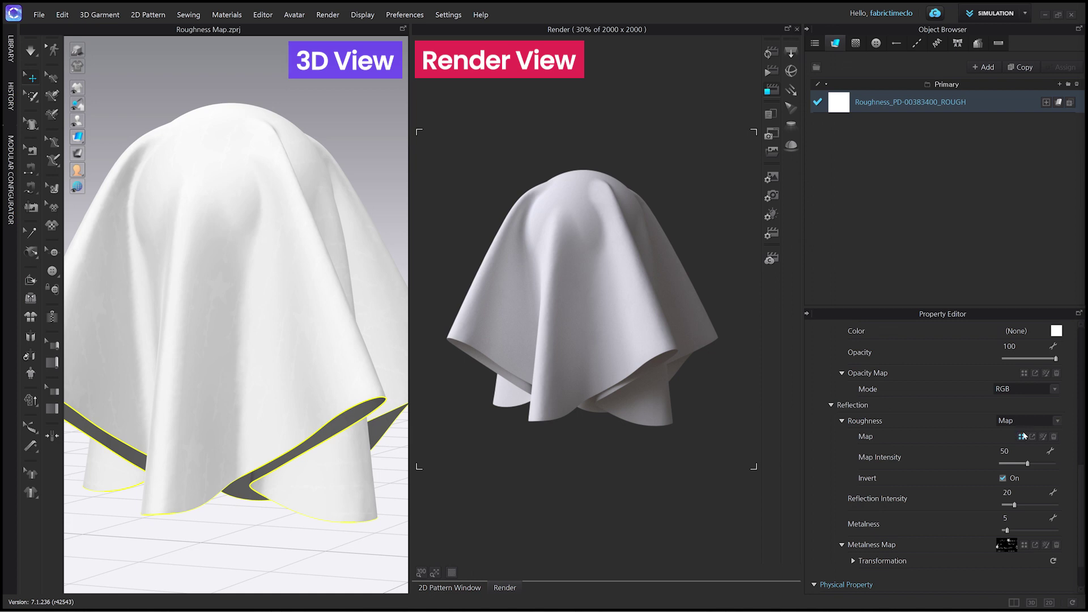
- Load PD-00383400_ROUGH.png as the roughness map and set the Reflection Intensity to 60
{"action": "left_click", "coordinate": [1022, 437]}
{"action": "double_click", "coordinate": [638, 230]}
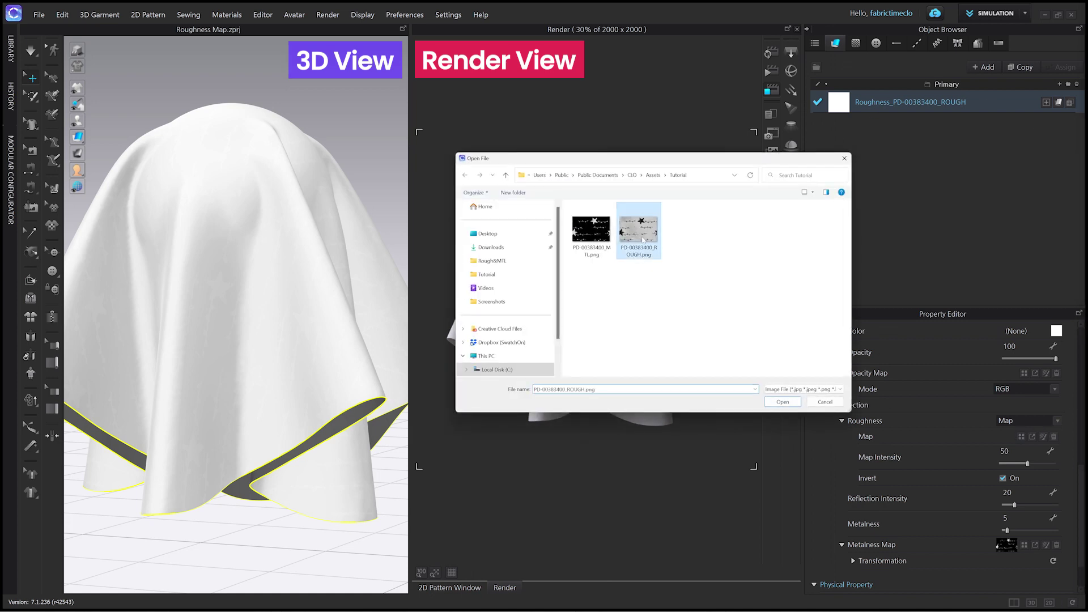
{"action": "type", "text": "60"}
{"action": "key", "text": "Return"}
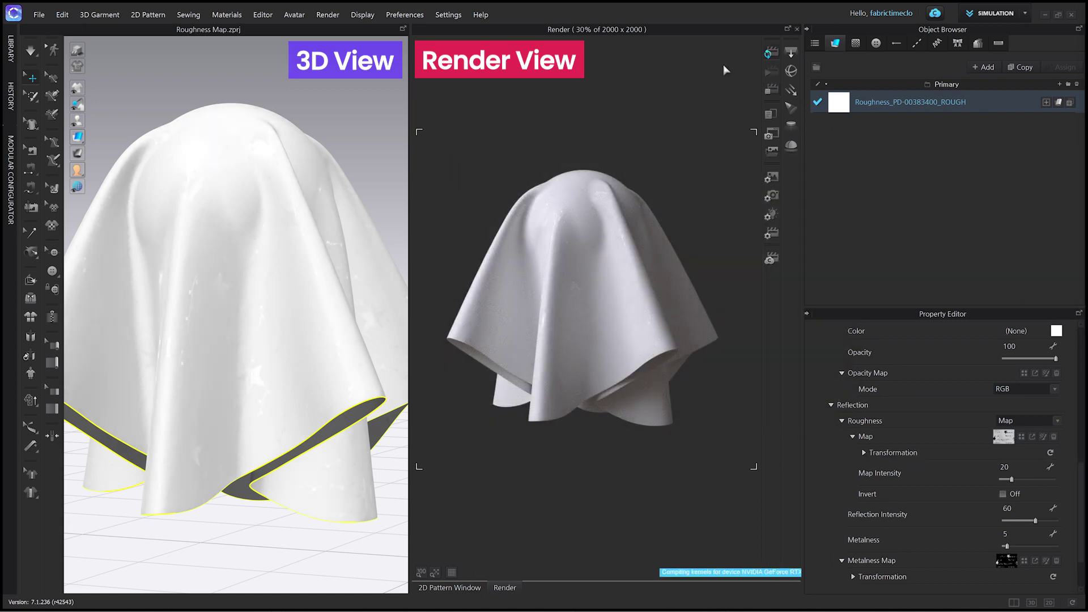
- Set the Metalness to 100 with both the roughness and metalness maps applied
{"action": "double_click", "coordinate": [1005, 534]}
{"action": "type", "text": "10"}
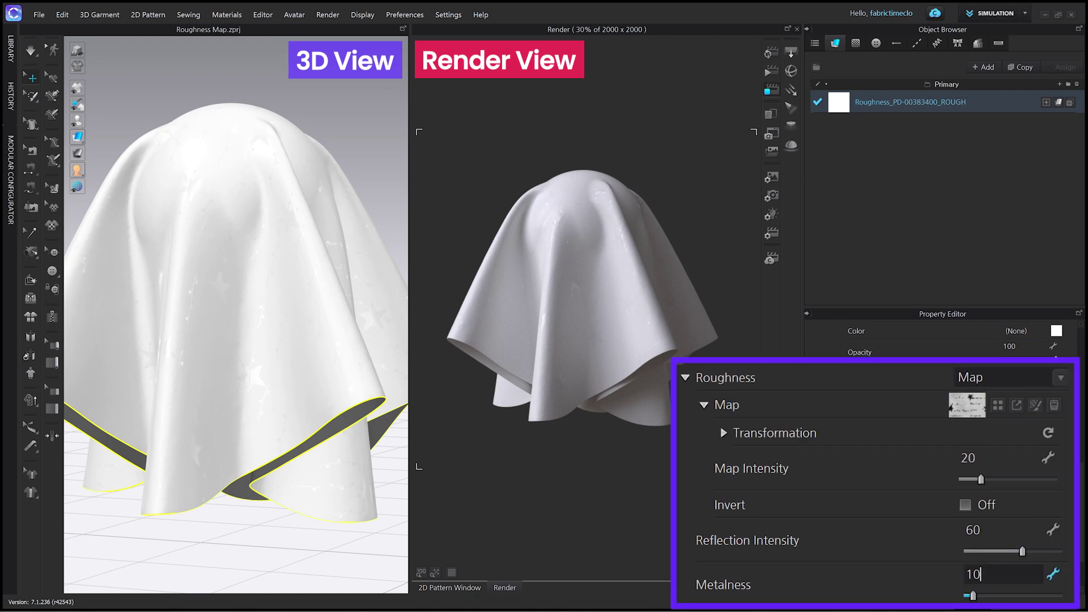
{"action": "type", "text": "0"}
{"action": "key", "text": "Return"}
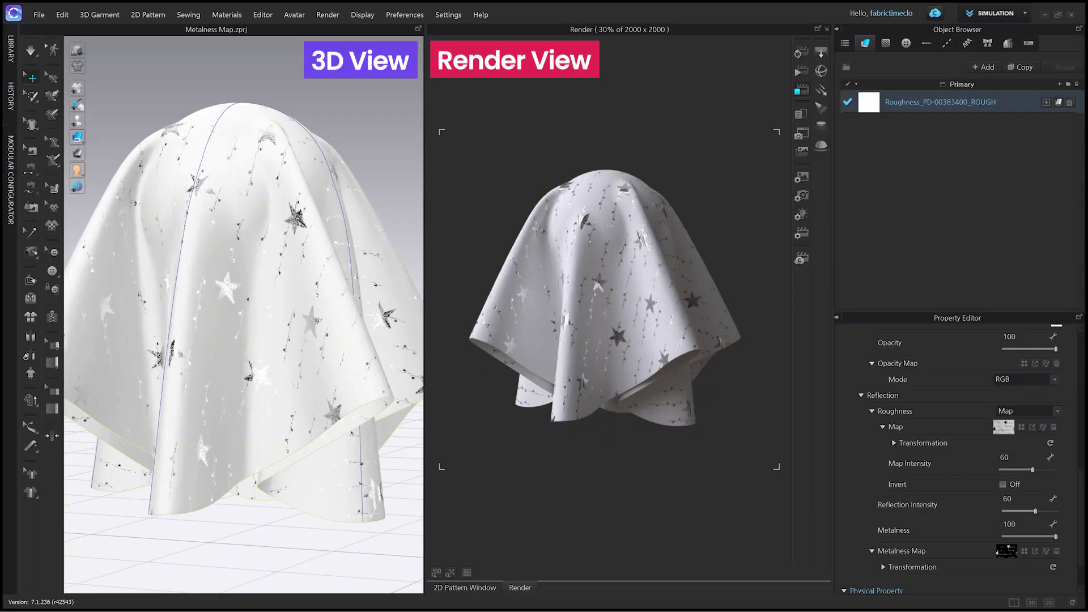
- Set both the Reflection Intensity and the Metalness to 20, checking the result in the render
{"action": "left_click", "coordinate": [1008, 498]}
{"action": "type", "text": "20"}
{"action": "key", "text": "Return"}
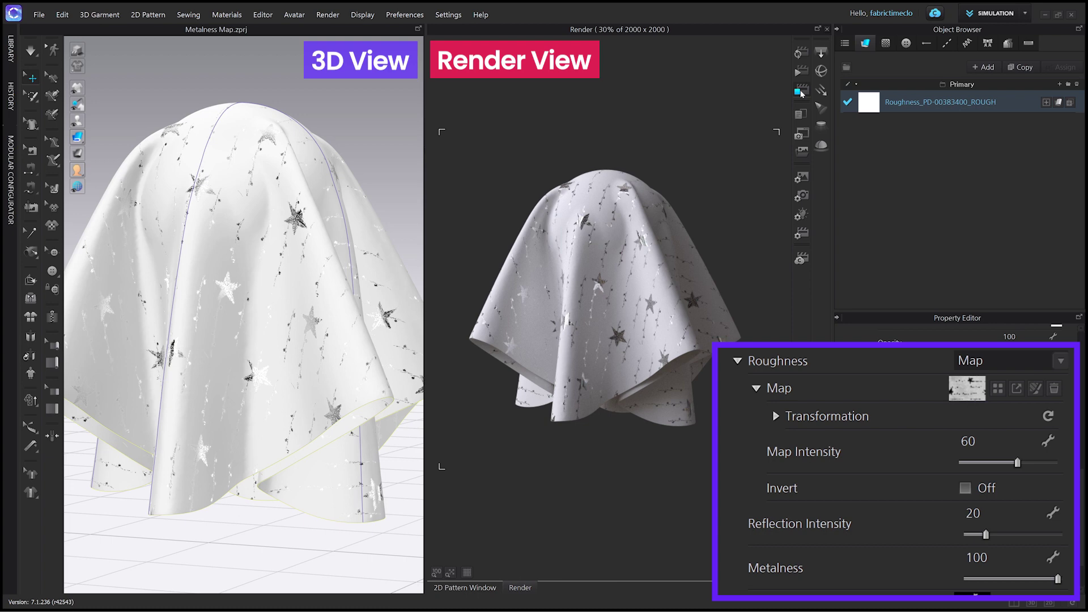
{"action": "left_click", "coordinate": [987, 557]}
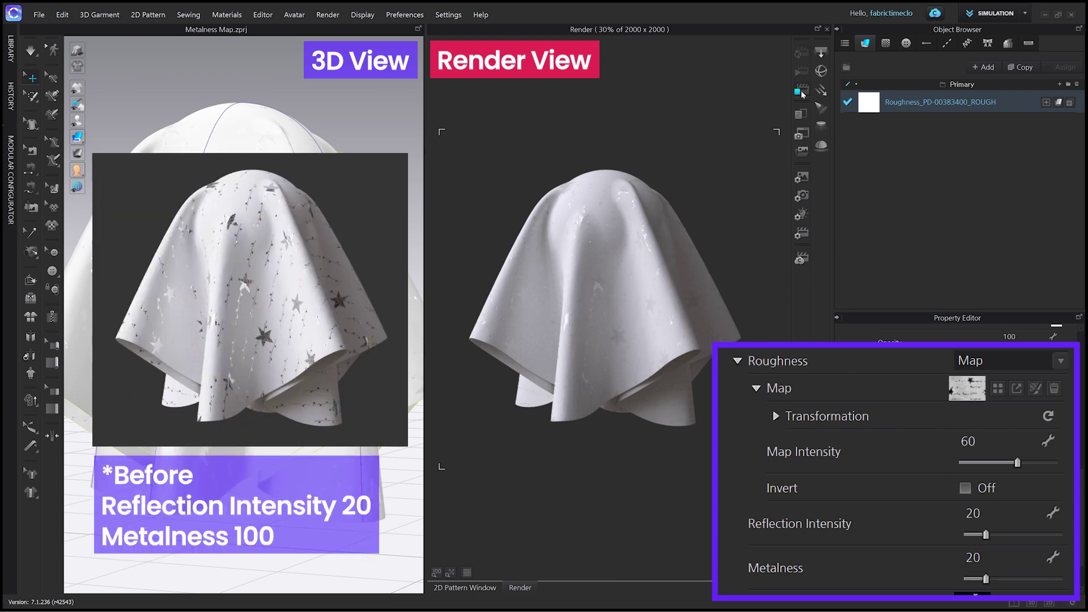
{"action": "left_click", "coordinate": [801, 92]}
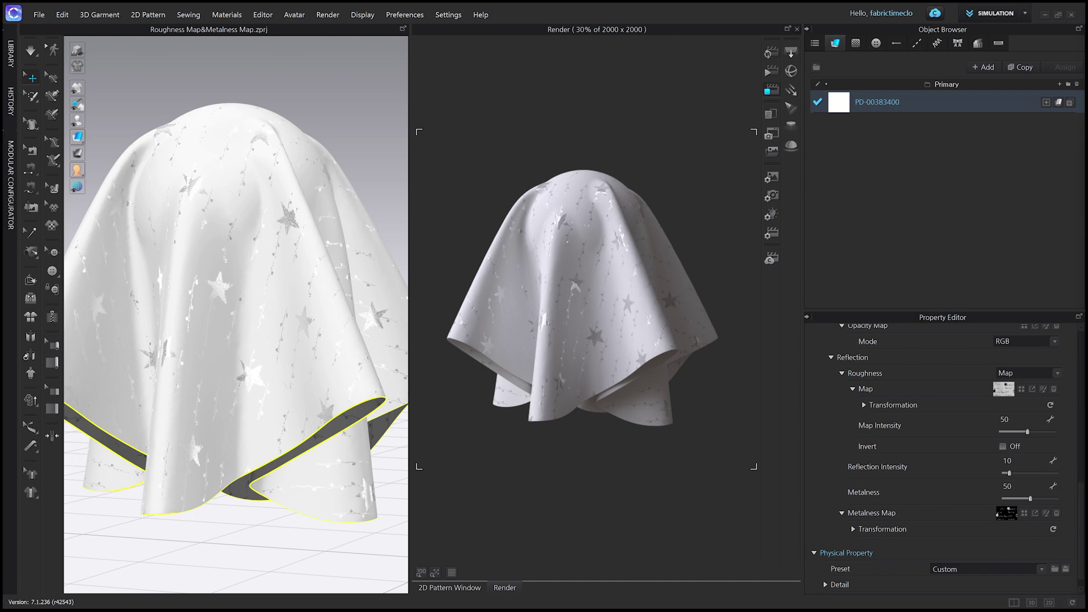
- Load PD-00383400_NRM.png as the Normal Map of the PD-00383400 fabric
{"action": "scroll", "coordinate": [943, 454], "scroll_direction": "up", "scroll_amount": 4}
{"action": "left_click", "coordinate": [1024, 384]}
{"action": "double_click", "coordinate": [640, 247]}
- Load PD-00383400_DISP.png as the fabric's Displacement Map and run the interactive render
{"action": "left_click", "coordinate": [1023, 442]}
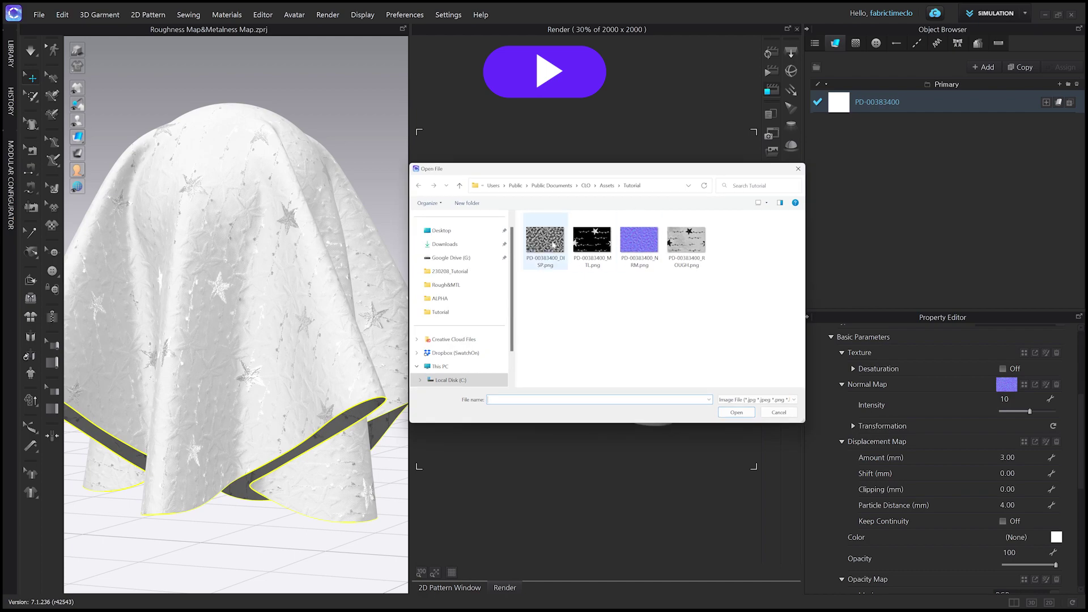
{"action": "double_click", "coordinate": [554, 245]}
{"action": "left_click", "coordinate": [770, 53]}
{"action": "scroll", "coordinate": [202, 133], "scroll_direction": "up", "scroll_amount": 3}
{"action": "left_click", "coordinate": [770, 53]}
- Reduce the Displacement Map's Amount and set the Metalness to 100
{"action": "left_click", "coordinate": [1007, 457]}
{"action": "type", "text": "0.10"}
{"action": "key", "text": "Return"}
{"action": "scroll", "coordinate": [943, 453], "scroll_direction": "down", "scroll_amount": 5}
{"action": "left_click", "coordinate": [1009, 471]}
{"action": "type", "text": "100"}
{"action": "key", "text": "Return"}
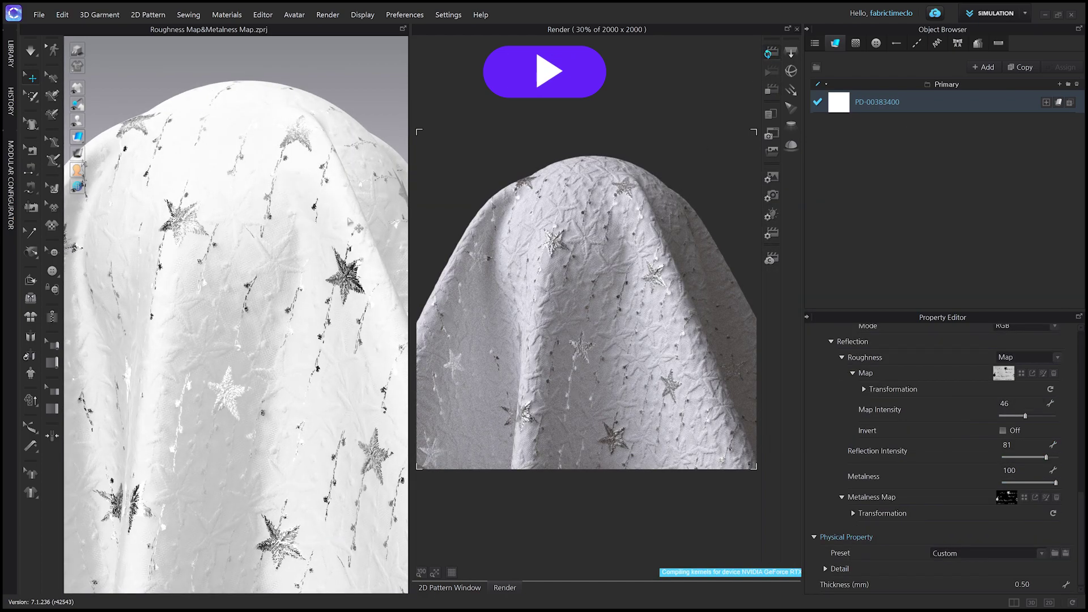
- Expand the roughness map's transformation settings and scale the map to 150 %
{"action": "scroll", "coordinate": [351, 221], "scroll_direction": "down", "scroll_amount": 5}
{"action": "scroll", "coordinate": [935, 445], "scroll_direction": "up", "scroll_amount": 5}
{"action": "scroll", "coordinate": [907, 479], "scroll_direction": "down", "scroll_amount": 2}
{"action": "left_click", "coordinate": [863, 489]}
{"action": "scroll", "coordinate": [861, 488], "scroll_direction": "down", "scroll_amount": 2}
{"action": "left_click", "coordinate": [992, 473]}
{"action": "type", "text": "1150"}
{"action": "key", "text": "Return"}
{"action": "scroll", "coordinate": [991, 473], "scroll_direction": "down", "scroll_amount": 3}
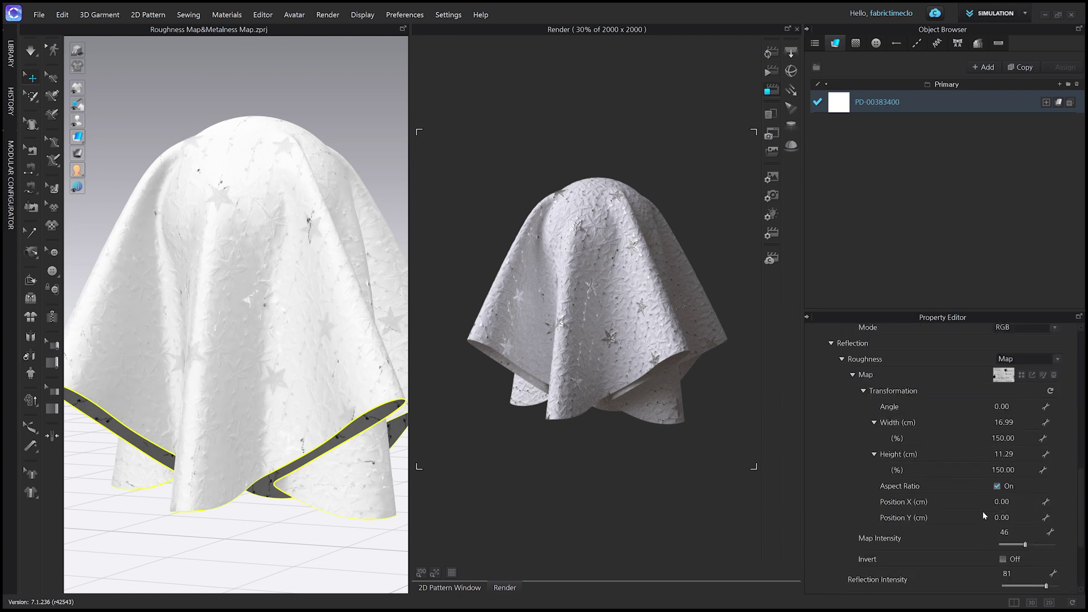
- Scale the metalness map to 150 % in its transformation settings
{"action": "double_click", "coordinate": [998, 553]}
{"action": "type", "text": "150"}
{"action": "key", "text": "Return"}
{"action": "scroll", "coordinate": [935, 478], "scroll_direction": "up", "scroll_amount": 7}
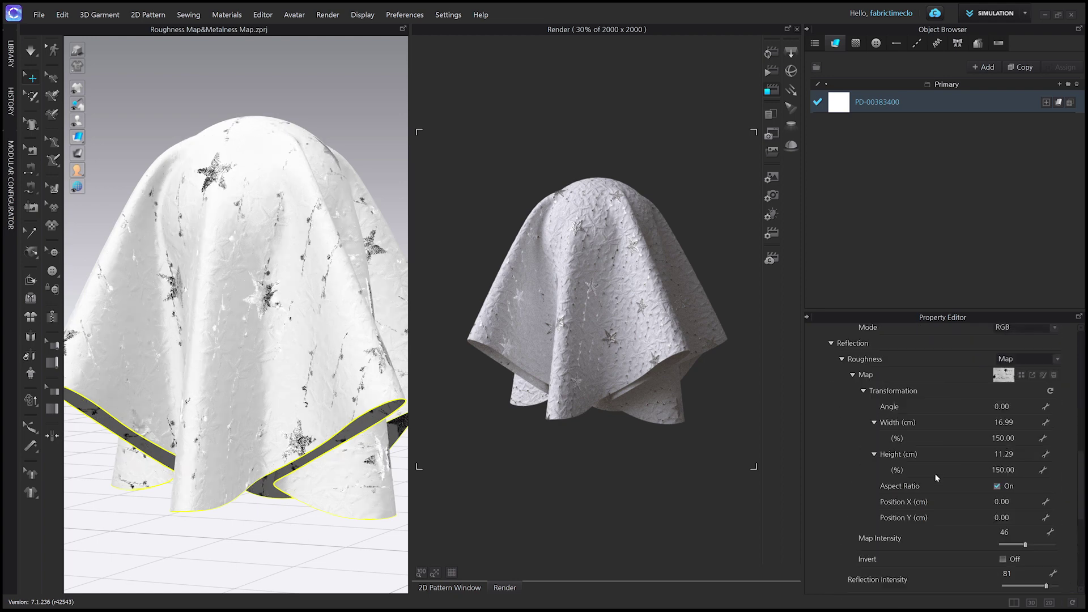
- Scale the displacement and normal maps to 150 % as well
{"action": "left_click", "coordinate": [999, 537]}
{"action": "type", "text": "150"}
{"action": "key", "text": "Return"}
{"action": "scroll", "coordinate": [976, 468], "scroll_direction": "up", "scroll_amount": 1}
{"action": "scroll", "coordinate": [977, 468], "scroll_direction": "down", "scroll_amount": 8}
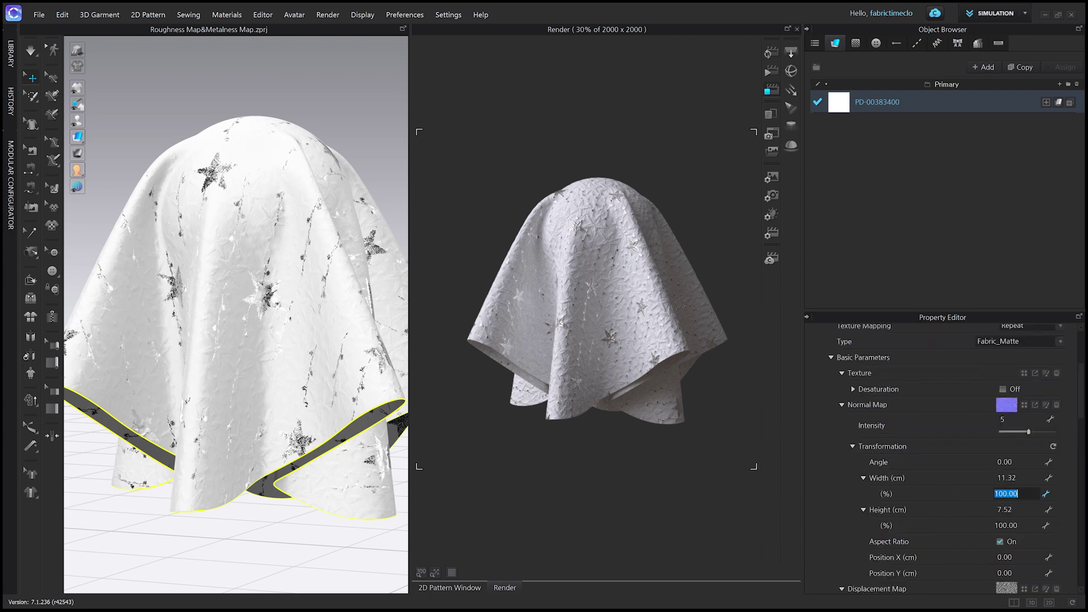
- Set the transformation angle of the fabric's texture maps to 60 degrees
{"action": "scroll", "coordinate": [944, 484], "scroll_direction": "down", "scroll_amount": 3}
{"action": "double_click", "coordinate": [1004, 508]}
{"action": "type", "text": "60"}
{"action": "key", "text": "Return"}
{"action": "scroll", "coordinate": [1017, 521], "scroll_direction": "down", "scroll_amount": 3}
{"action": "scroll", "coordinate": [1018, 520], "scroll_direction": "up", "scroll_amount": 10}
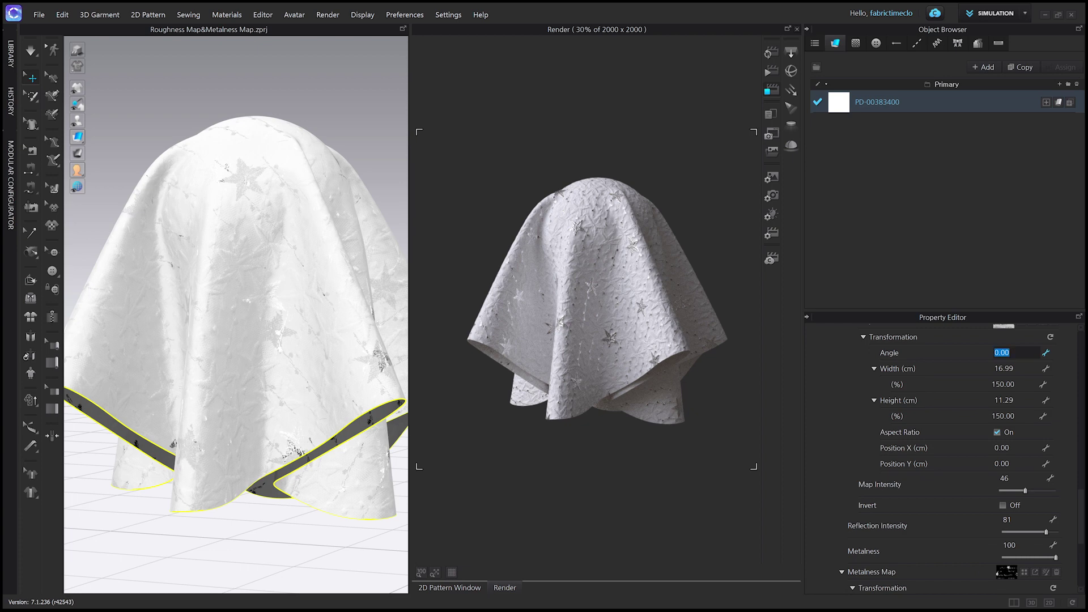
{"action": "scroll", "coordinate": [941, 453], "scroll_direction": "up", "scroll_amount": 3}
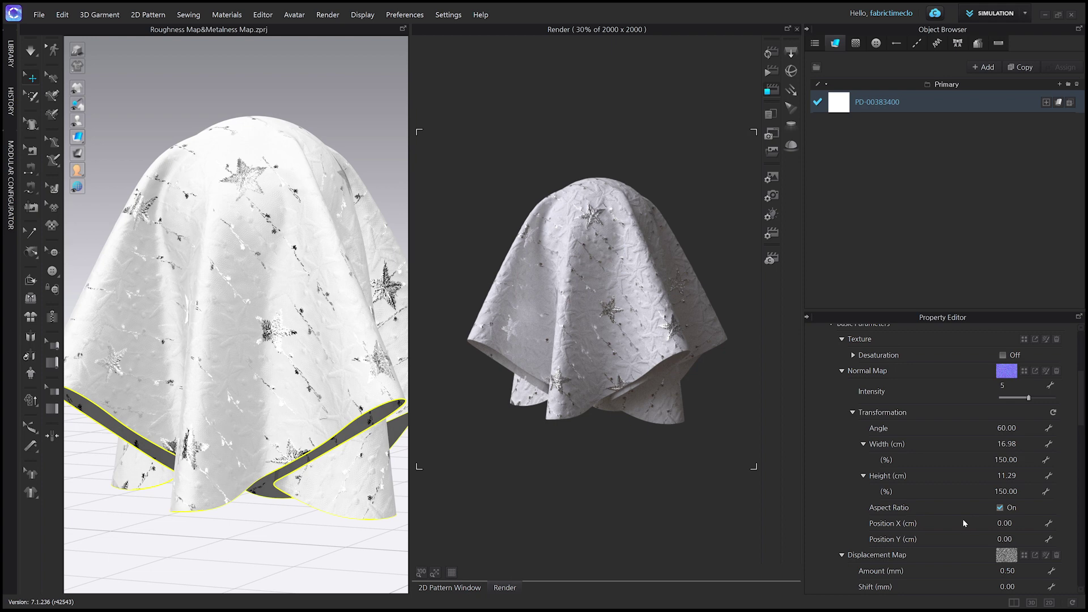
- Color the fabric golden yellow #FAD487 from the YKK Global Colors palette and start the interactive render
{"action": "scroll", "coordinate": [962, 521], "scroll_direction": "down", "scroll_amount": 3}
{"action": "left_click", "coordinate": [1056, 453]}
{"action": "left_click_drag", "start_coordinate": [951, 168], "coordinate": [557, 136]}
{"action": "left_click", "coordinate": [742, 251]}
{"action": "left_click", "coordinate": [879, 327]}
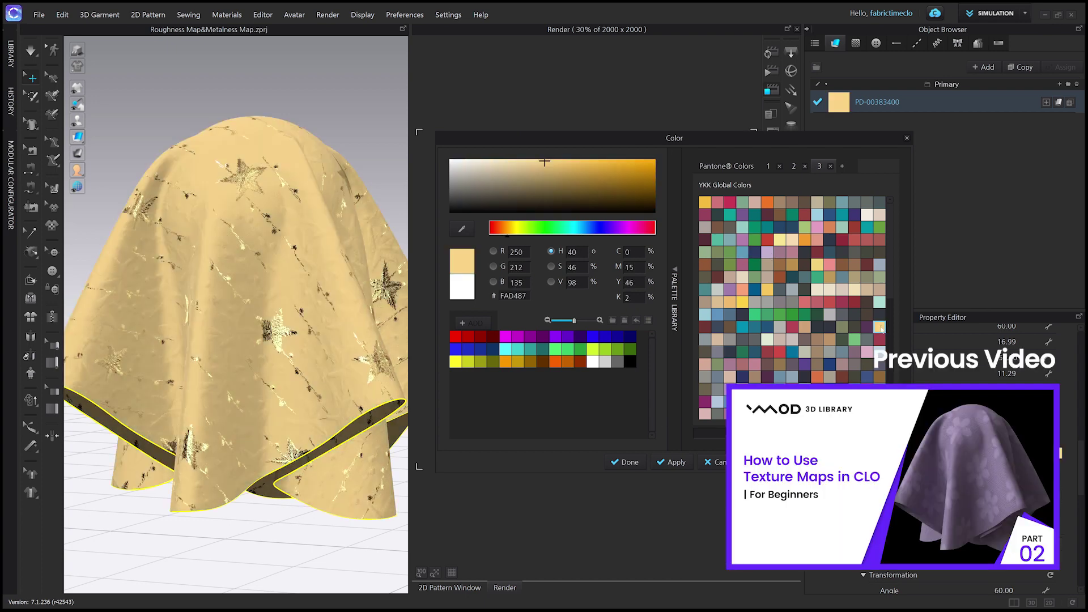
{"action": "left_click", "coordinate": [630, 462]}
{"action": "left_click", "coordinate": [770, 54]}
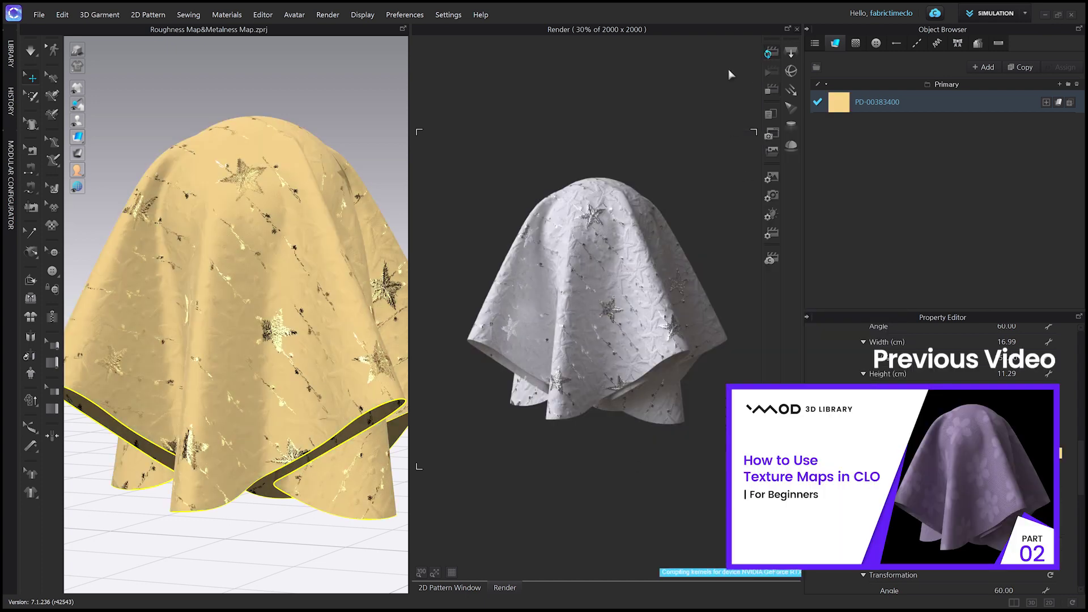